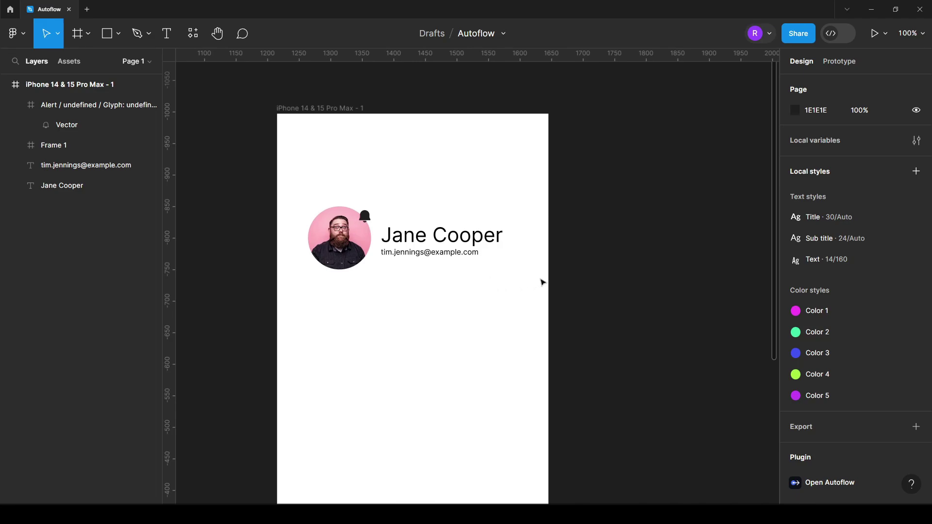
# Step: Launch the Content Reel plugin from the canvas right-click Plugins menu
pyautogui.moveTo(575, 245); pyautogui.dragTo(568, 243)
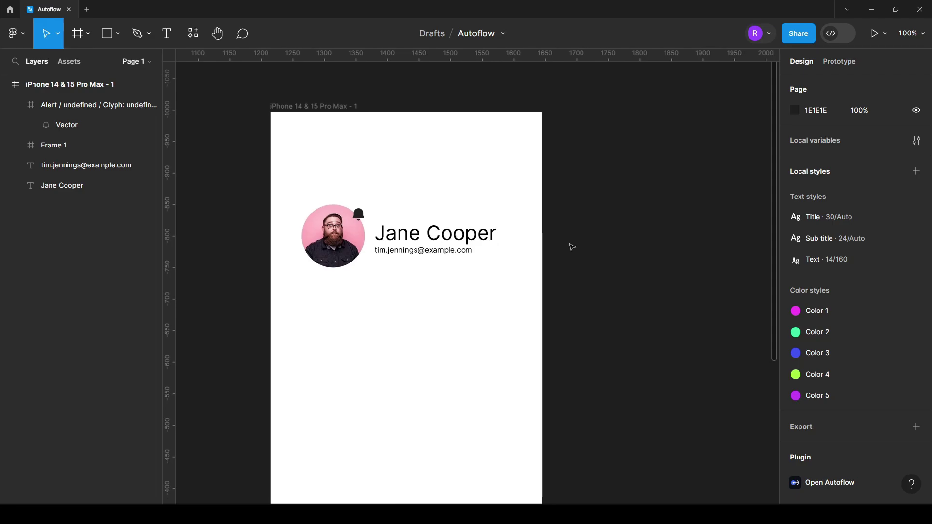
pyautogui.rightClick(578, 214)
pyautogui.moveTo(652, 322)
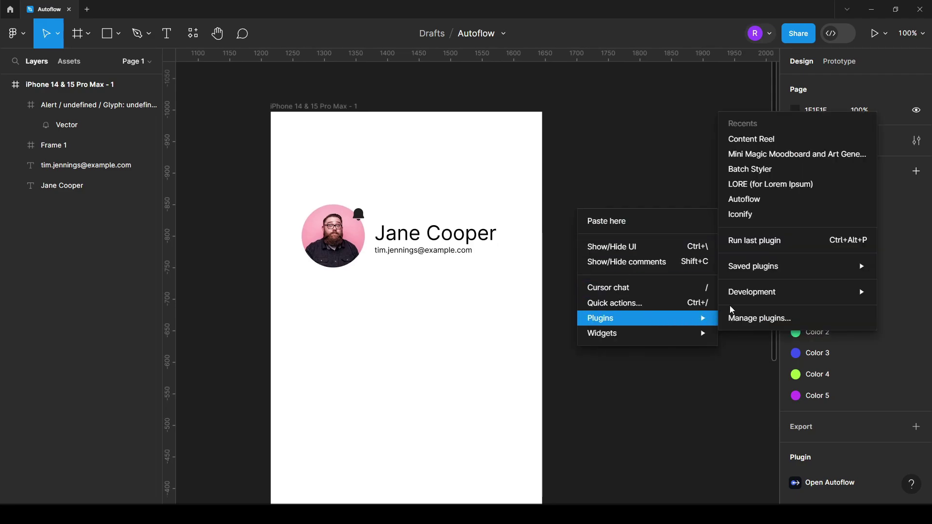
pyautogui.click(761, 141)
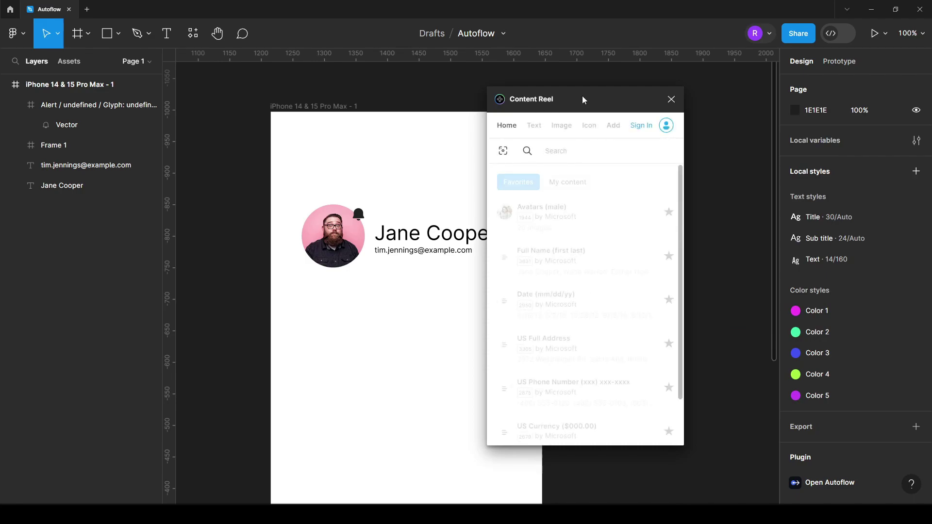
# Step: Move the plugin window beside the phone frame and box-select the avatar, bell icon and both texts
pyautogui.moveTo(583, 99); pyautogui.dragTo(649, 123)
pyautogui.moveTo(507, 205)
pyautogui.mouseDown()
pyautogui.moveTo(484, 199)
pyautogui.moveTo(496, 204)
pyautogui.mouseUp()
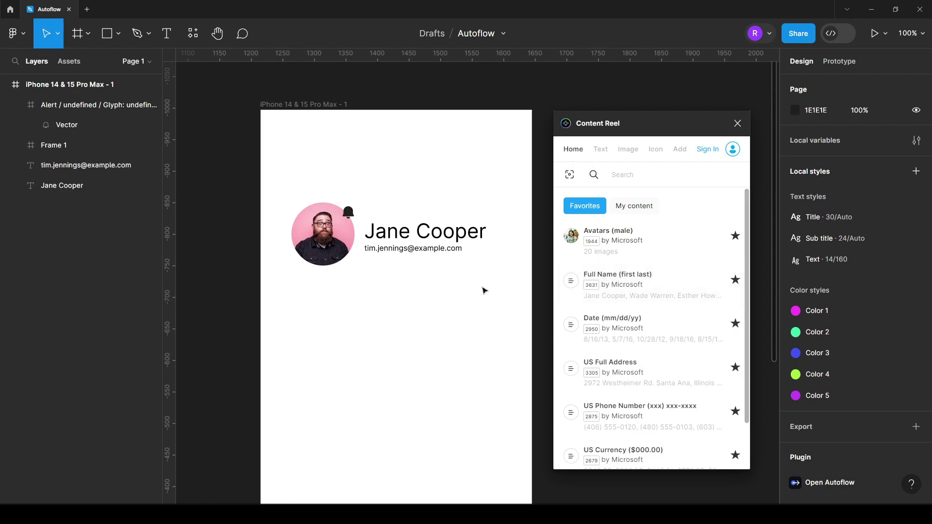
pyautogui.moveTo(476, 282); pyautogui.dragTo(470, 282)
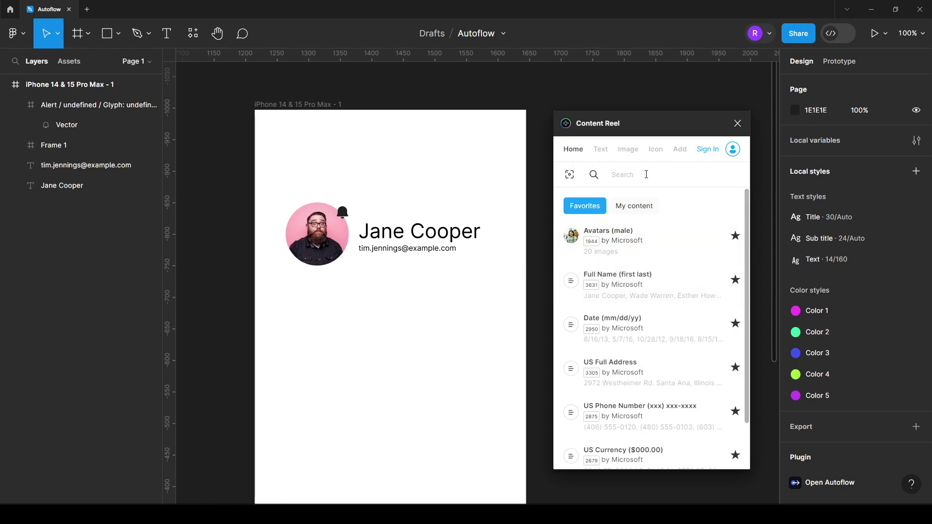
pyautogui.moveTo(233, 190); pyautogui.dragTo(480, 270)
# Step: Delete the old mockup layers and add a 100×100 frame inside the phone frame
pyautogui.press('Delete')
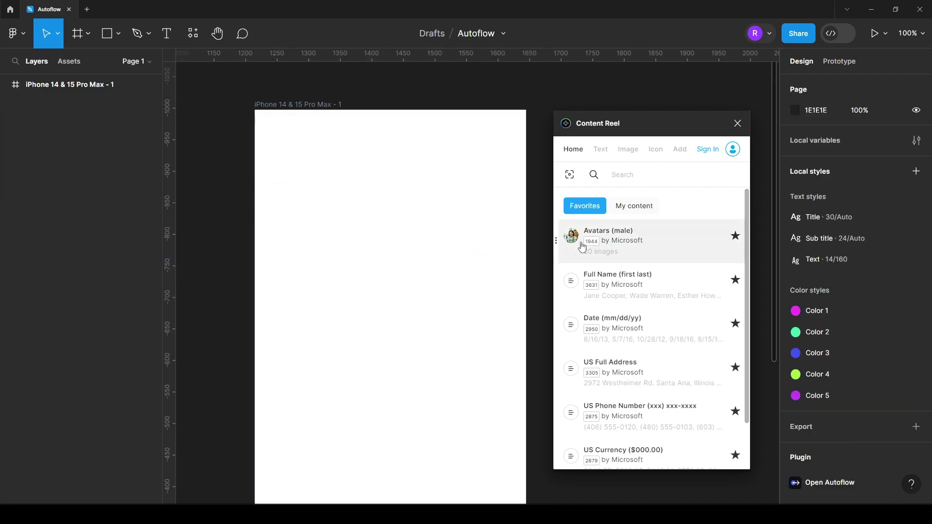
pyautogui.click(77, 33)
pyautogui.click(317, 244)
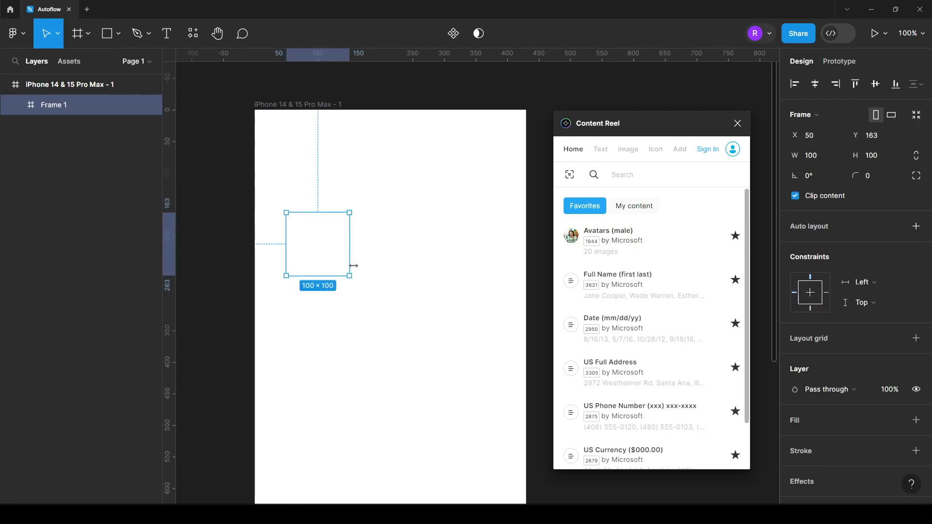
# Step: Fill the frame with an Avatars (male) photo and make it circular with corner radius 999
pyautogui.click(572, 241)
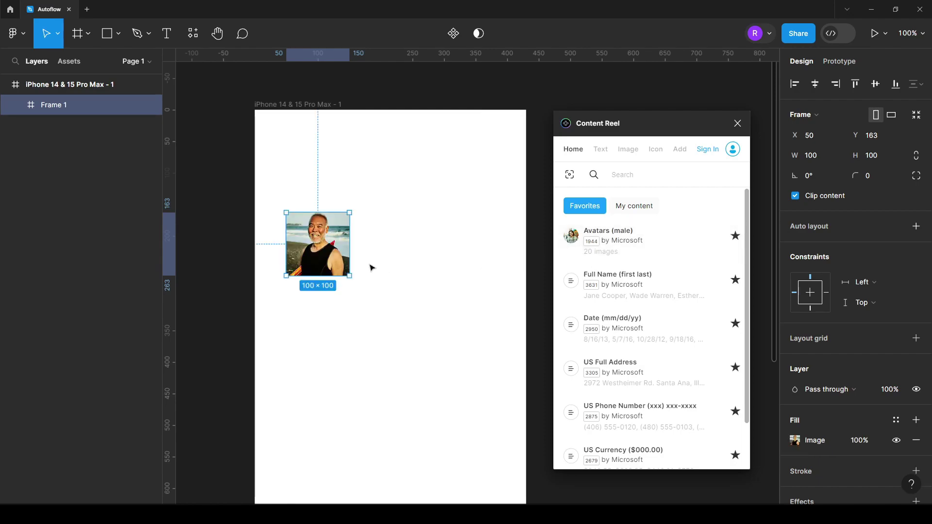
pyautogui.click(863, 176)
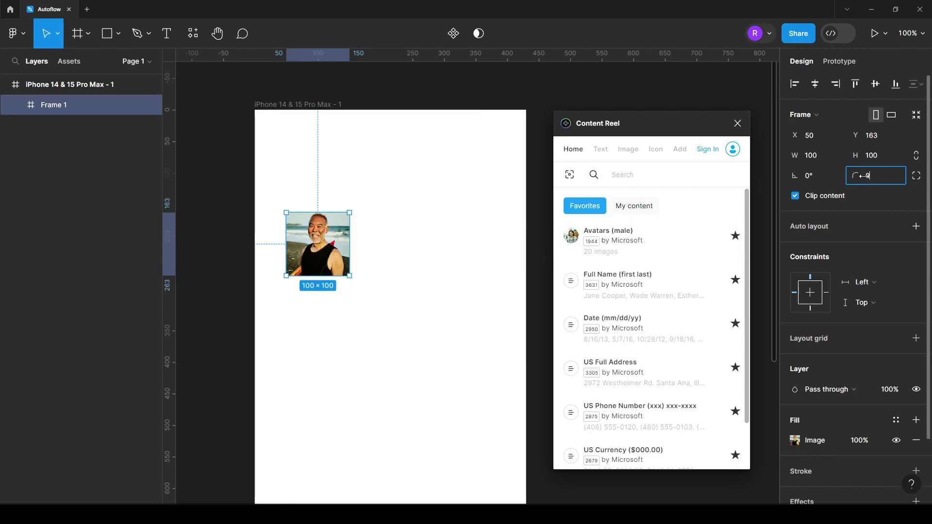
pyautogui.press('Return')
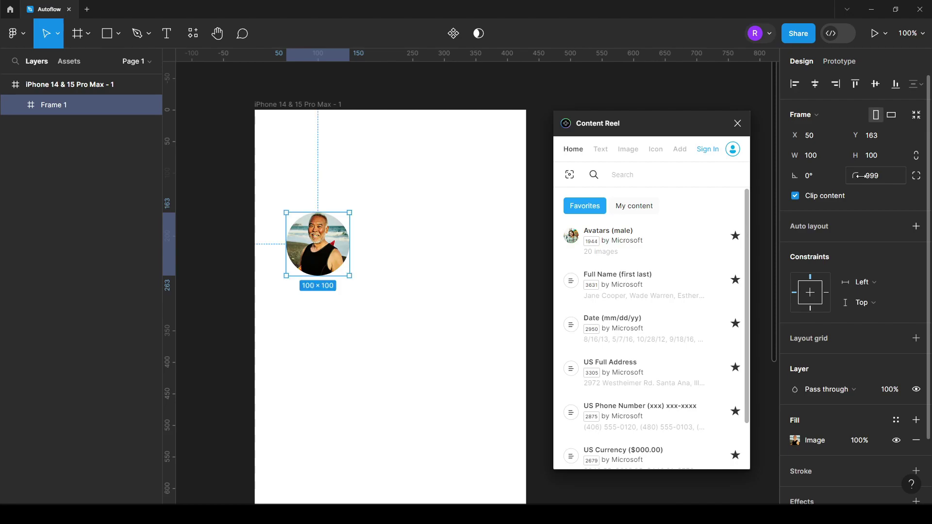
pyautogui.click(281, 147)
# Step: Add a text layer right of the avatar, top-aligned, filled with a generated Full Name (first last)
pyautogui.click(166, 35)
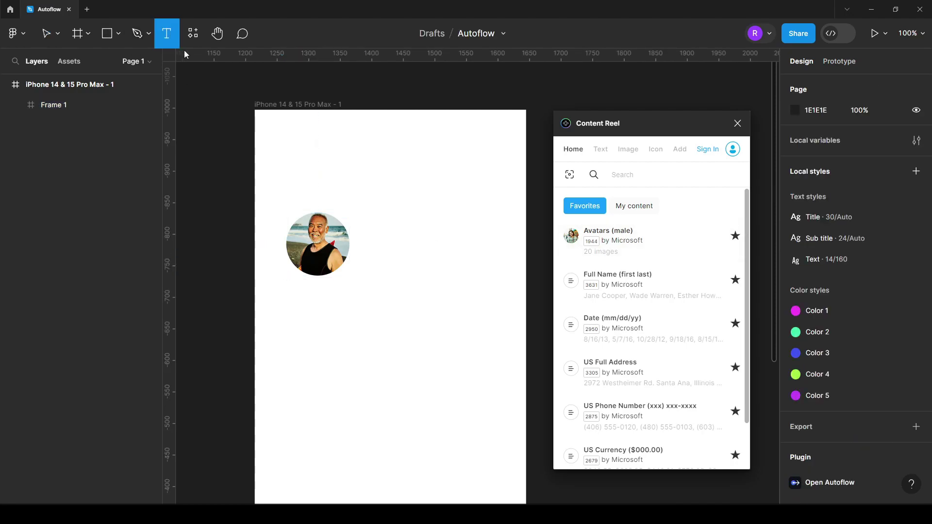
pyautogui.click(373, 225)
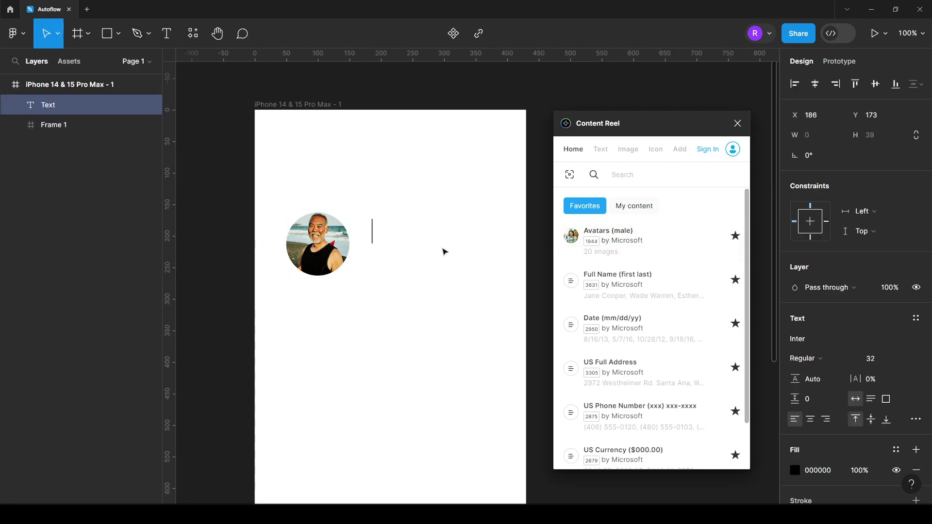
pyautogui.write('dddd')
pyautogui.press('Escape')
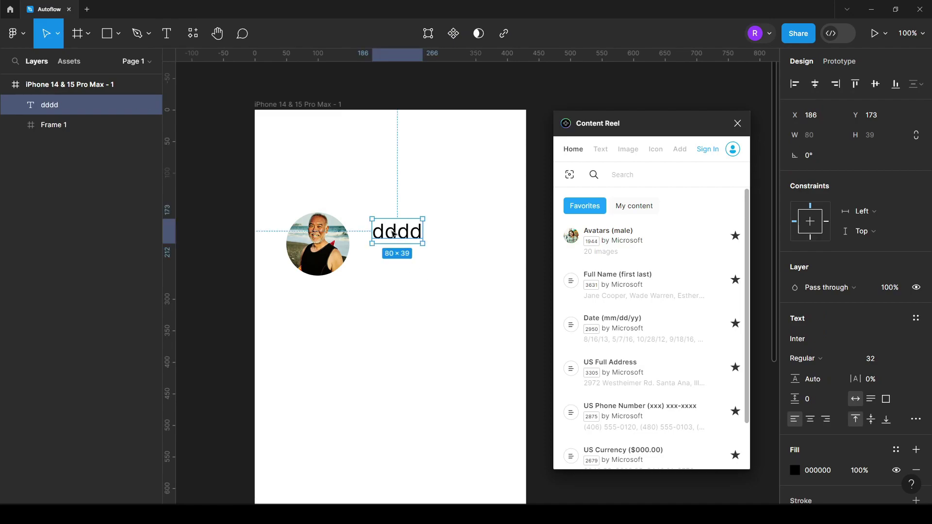
pyautogui.moveTo(393, 233); pyautogui.dragTo(386, 227)
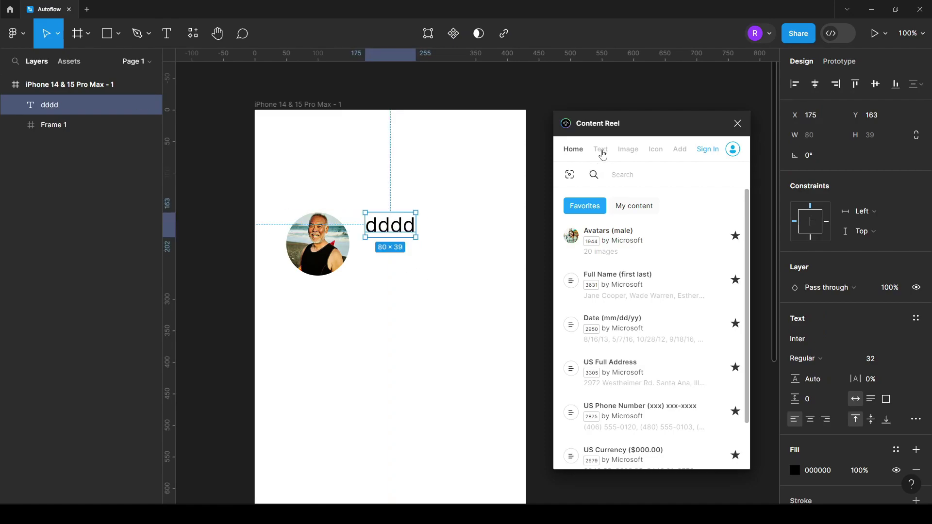
pyautogui.click(601, 153)
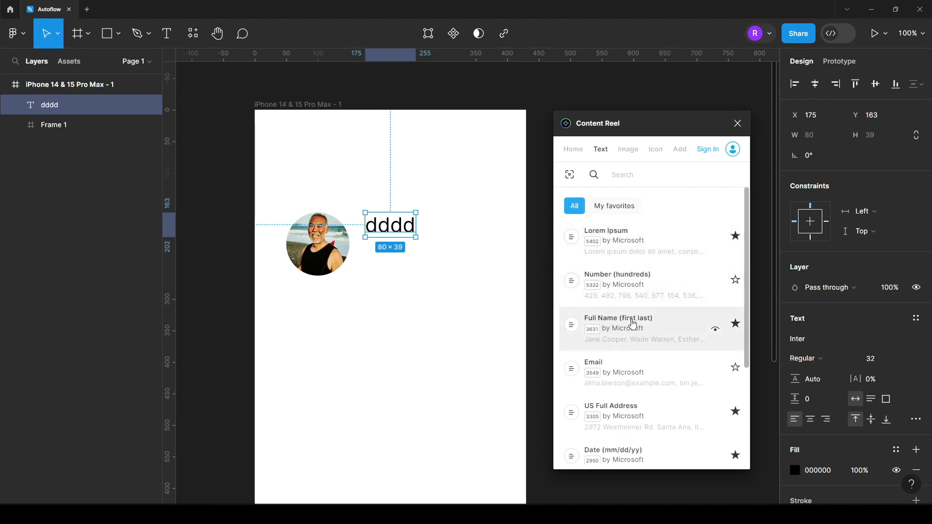
pyautogui.click(653, 326)
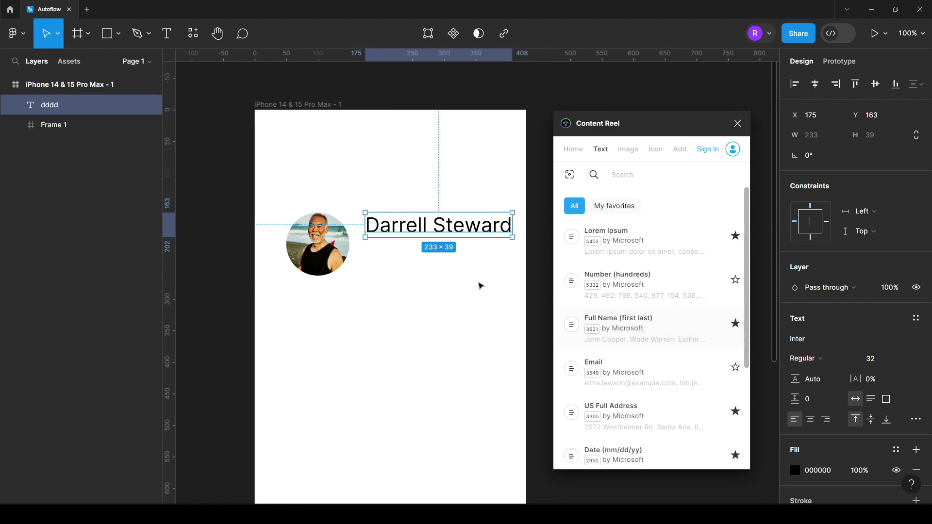
# Step: Duplicate the name text beneath itself, set it to size 16, and fill it with a generated Email
pyautogui.hotkey('ctrl', 'd')
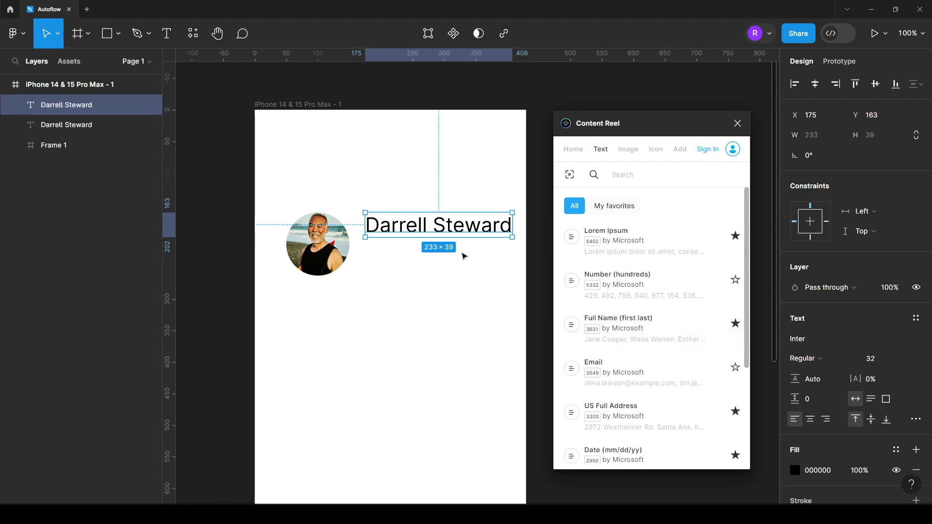
pyautogui.moveTo(464, 229); pyautogui.dragTo(467, 257)
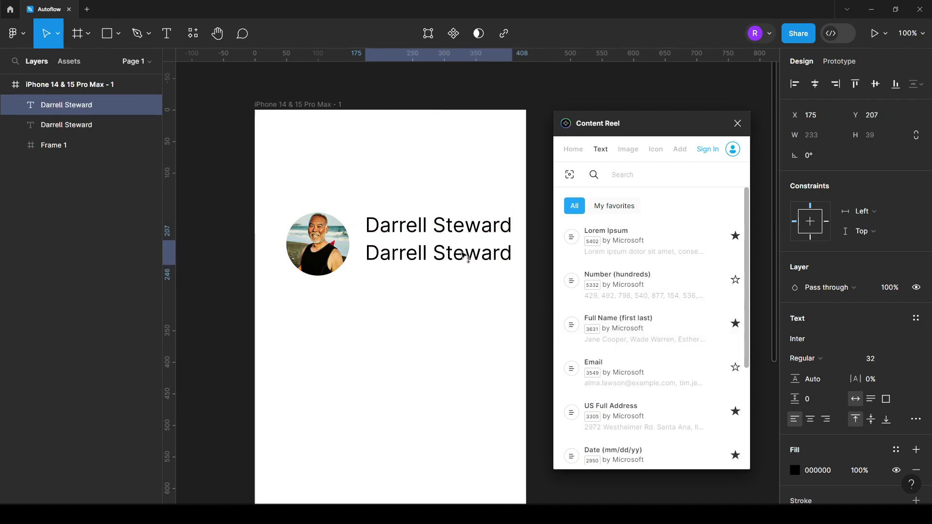
pyautogui.click(641, 374)
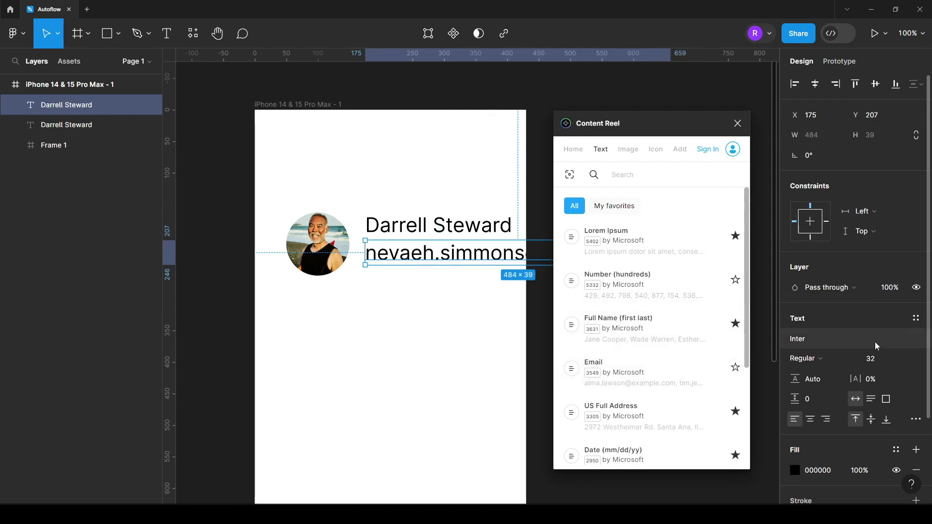
pyautogui.click(905, 359)
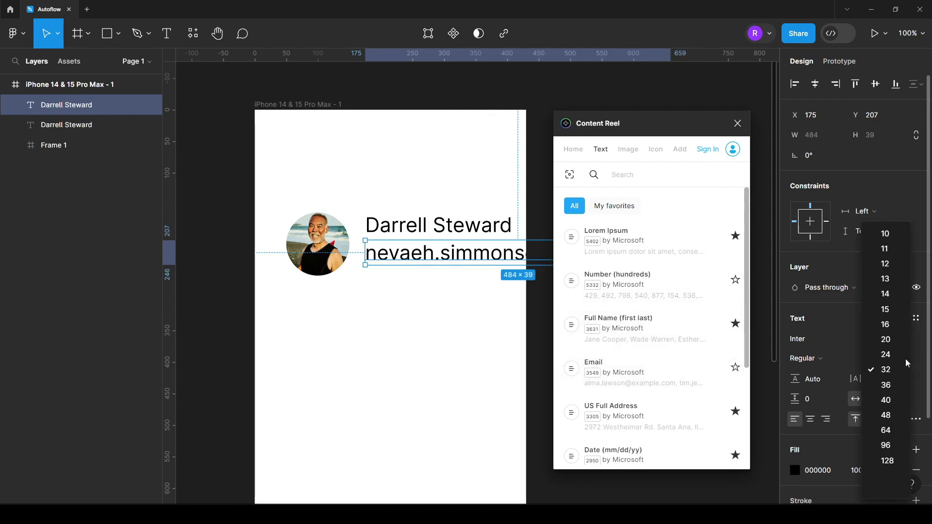
pyautogui.click(889, 324)
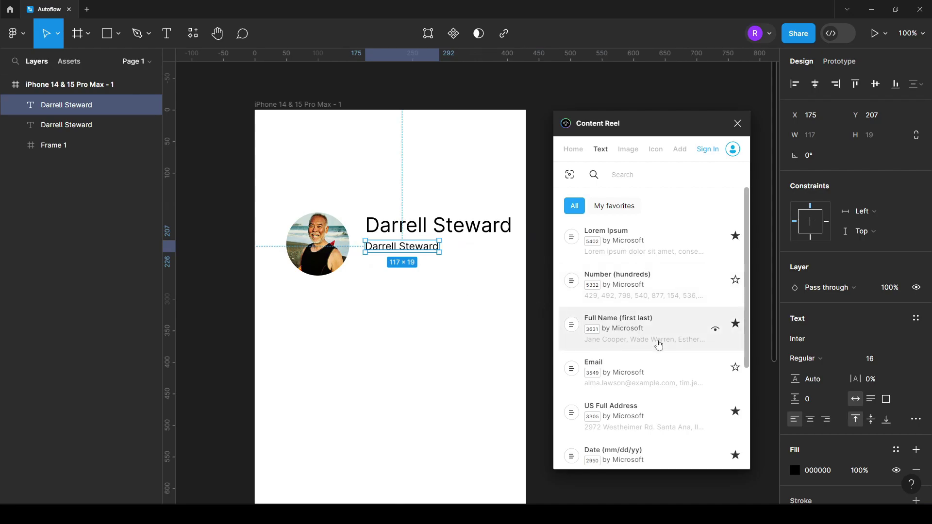
pyautogui.click(641, 374)
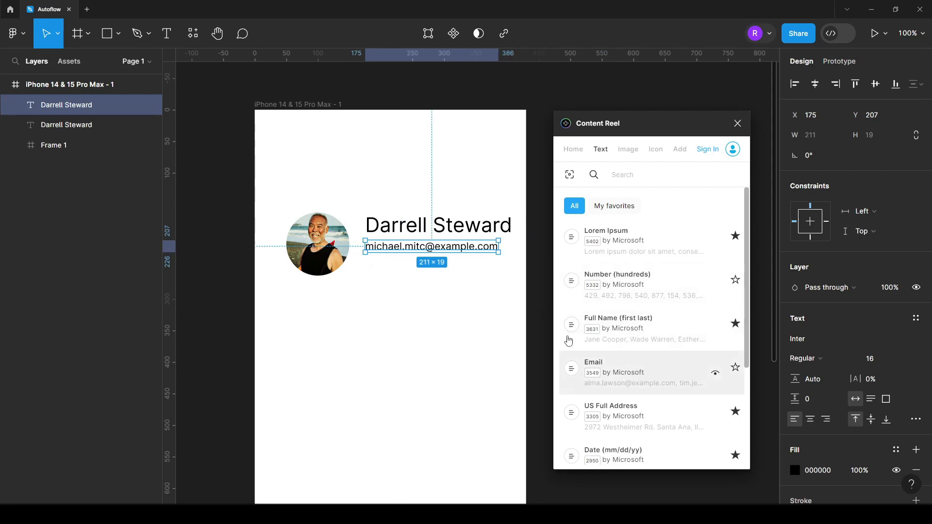
pyautogui.click(462, 278)
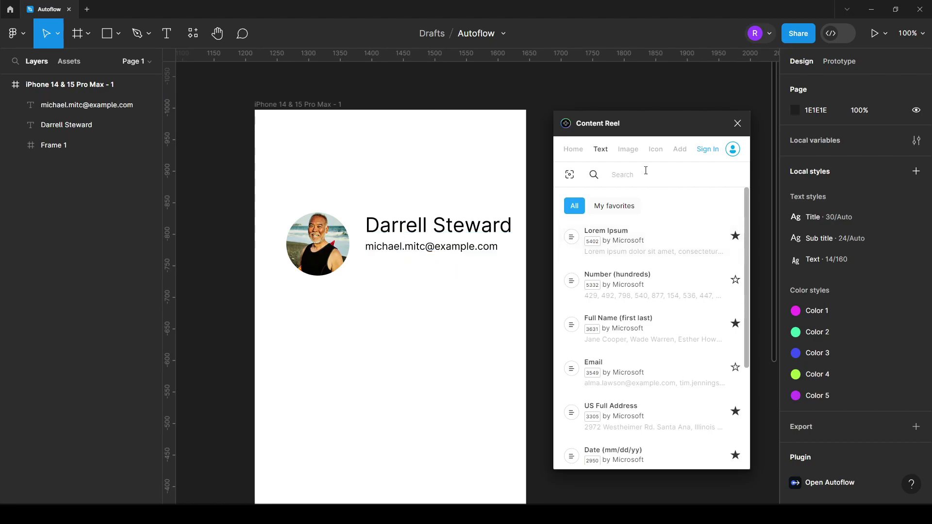
# Step: Browse Content Reel's image collections to the logo set and pick the BMW logo
pyautogui.click(629, 150)
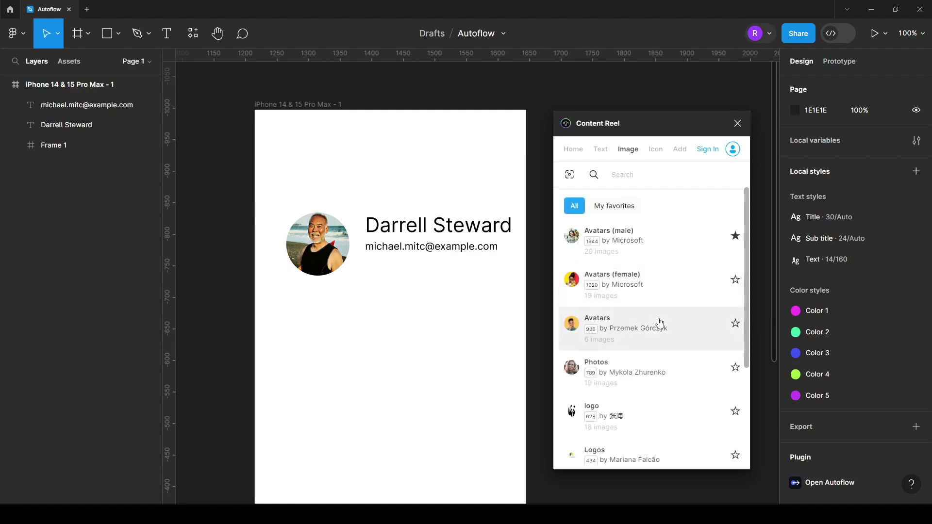
pyautogui.scroll(-2, 659, 323)
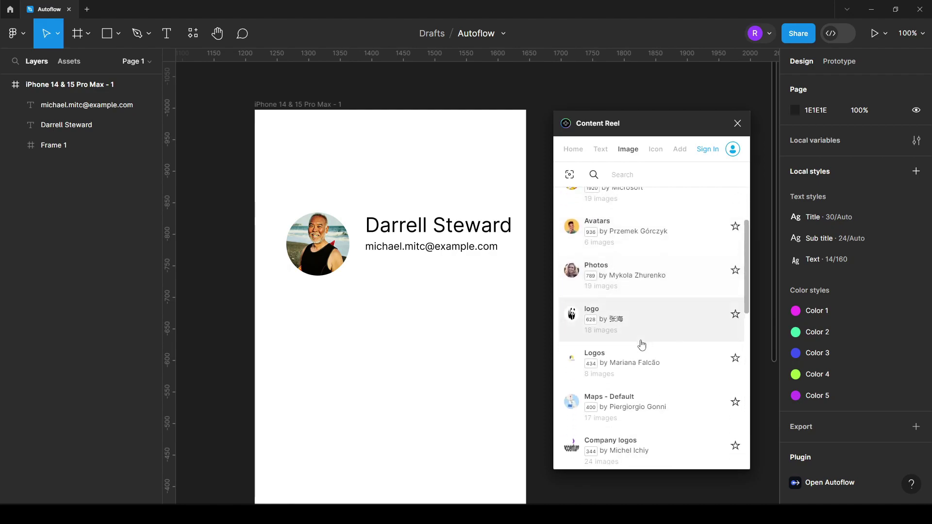
pyautogui.click(573, 318)
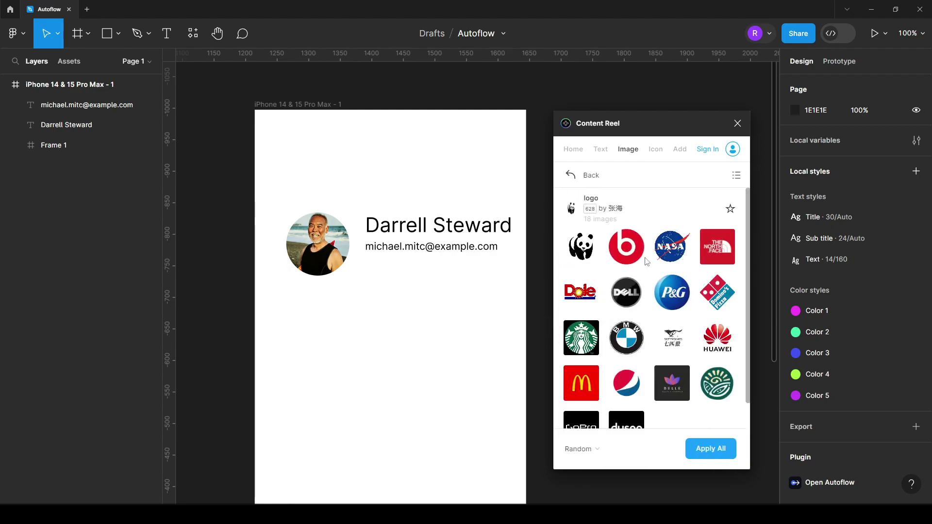
pyautogui.scroll(-1, 644, 347)
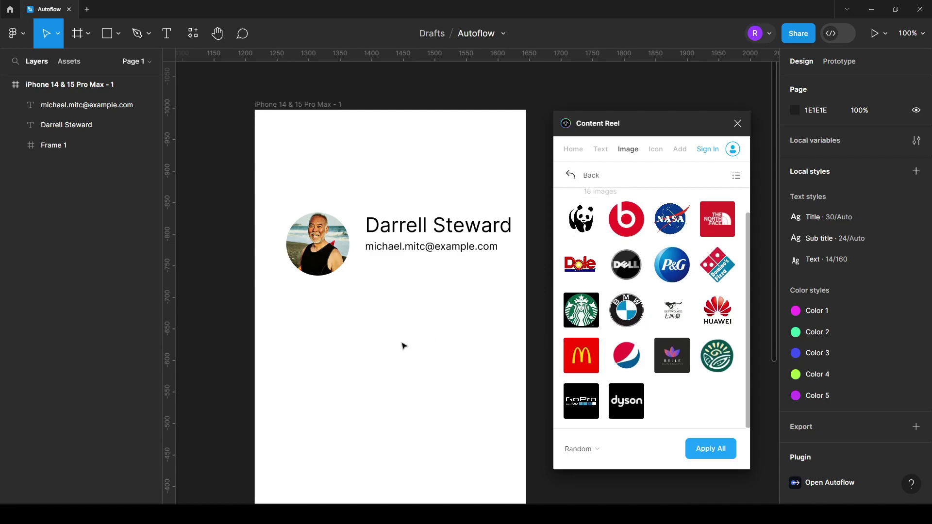
pyautogui.click(622, 312)
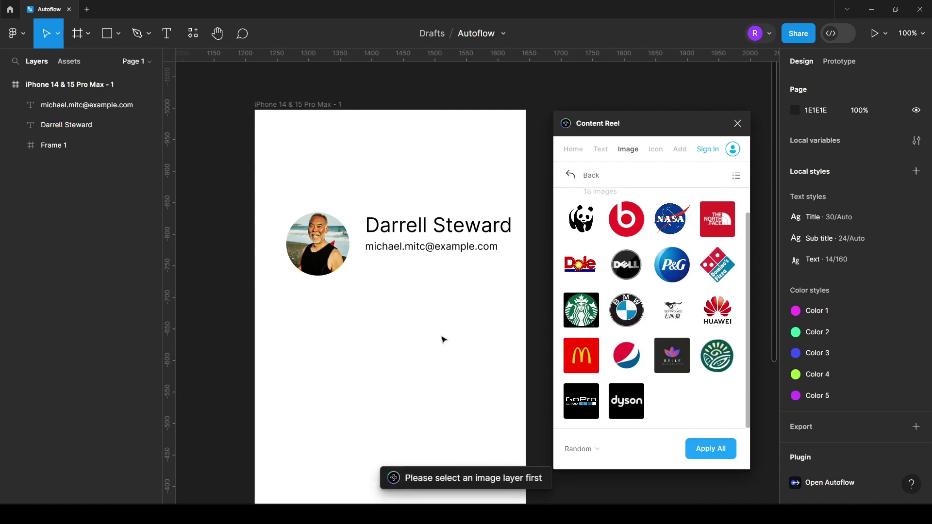
# Step: Create a 100×100 frame below the avatar and fill it with the BMW logo
pyautogui.click(77, 33)
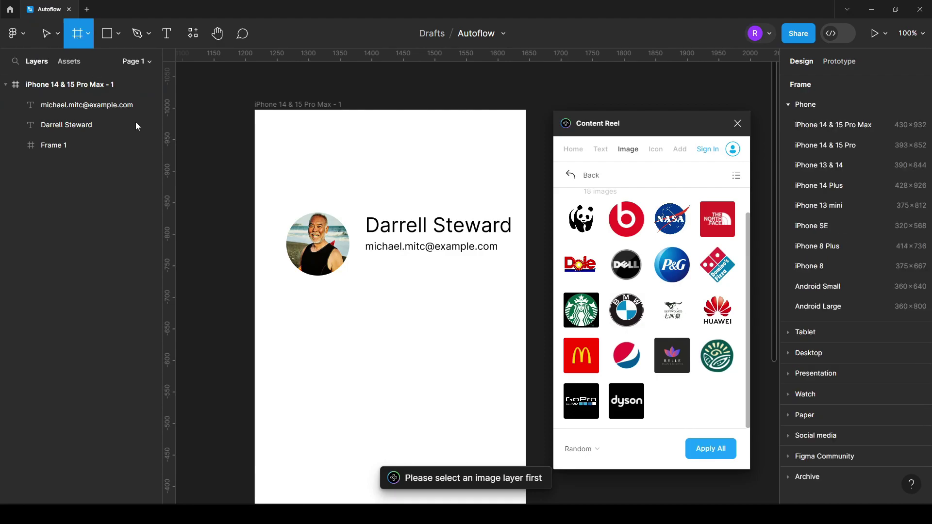
pyautogui.click(373, 336)
pyautogui.click(626, 311)
pyautogui.press('Escape')
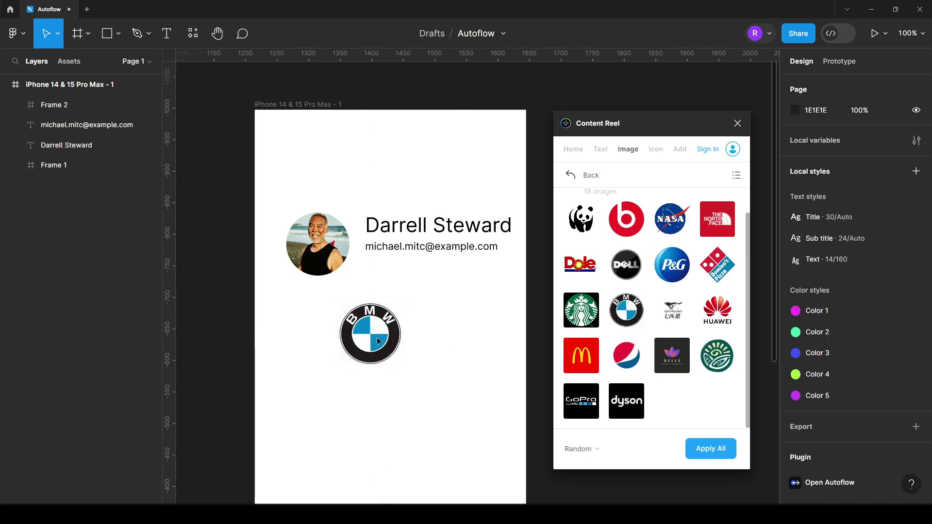
pyautogui.click(379, 341)
pyautogui.click(436, 345)
pyautogui.click(388, 340)
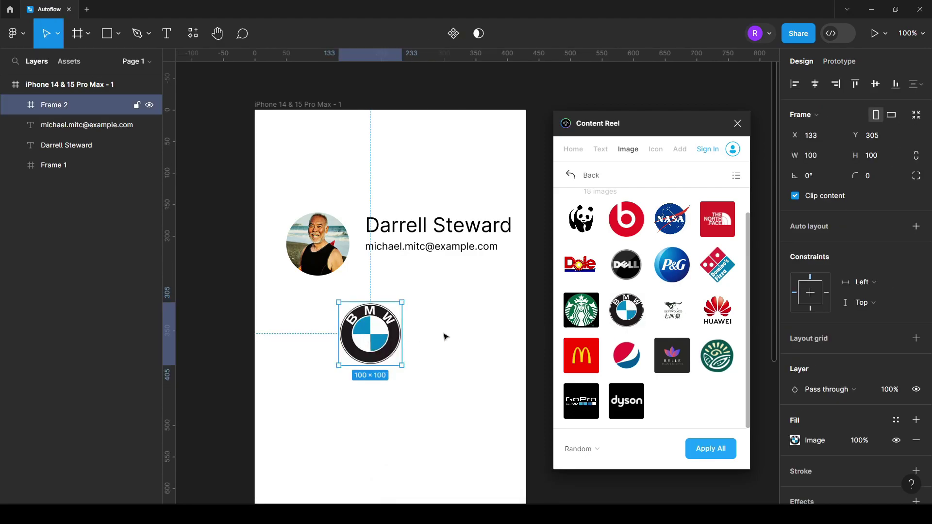
# Step: Try a Beauty Avatar photo in the logo frame, then undo back to the BMW logo
pyautogui.click(571, 175)
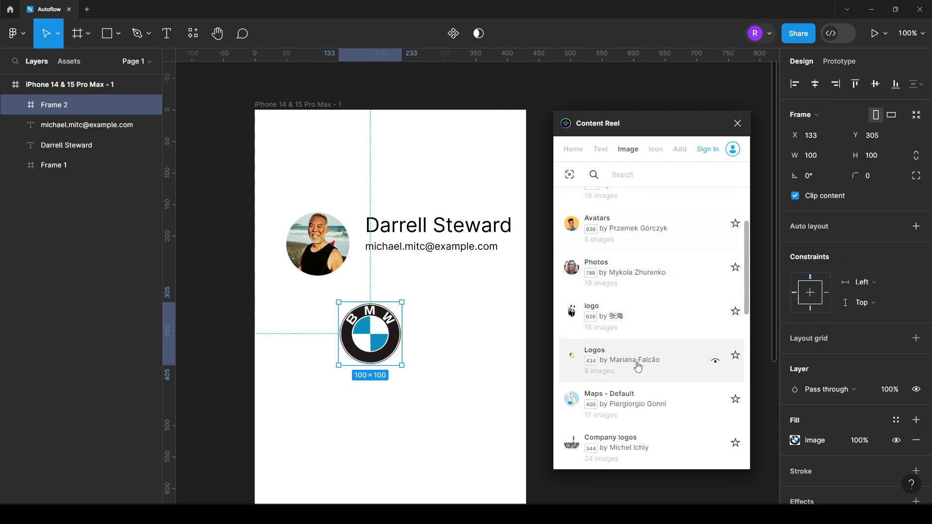
pyautogui.scroll(-3, 636, 367)
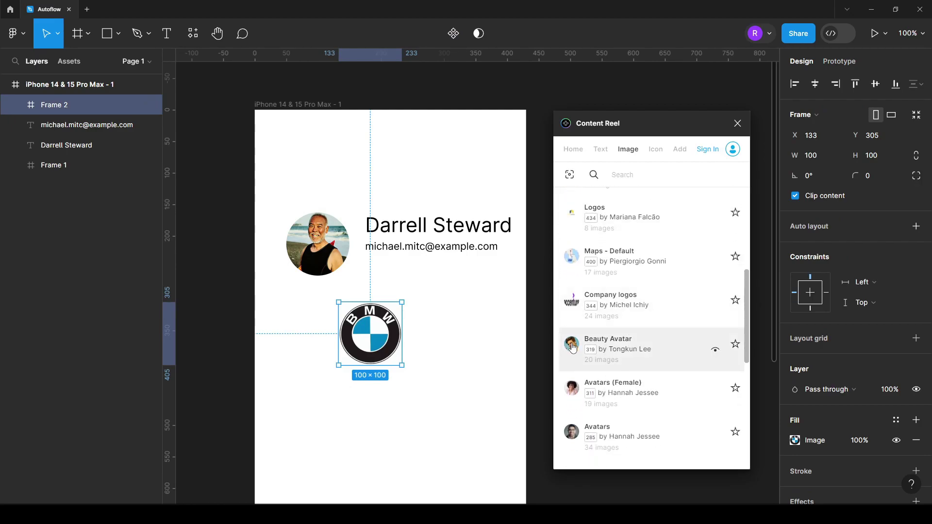
pyautogui.click(427, 350)
pyautogui.click(377, 342)
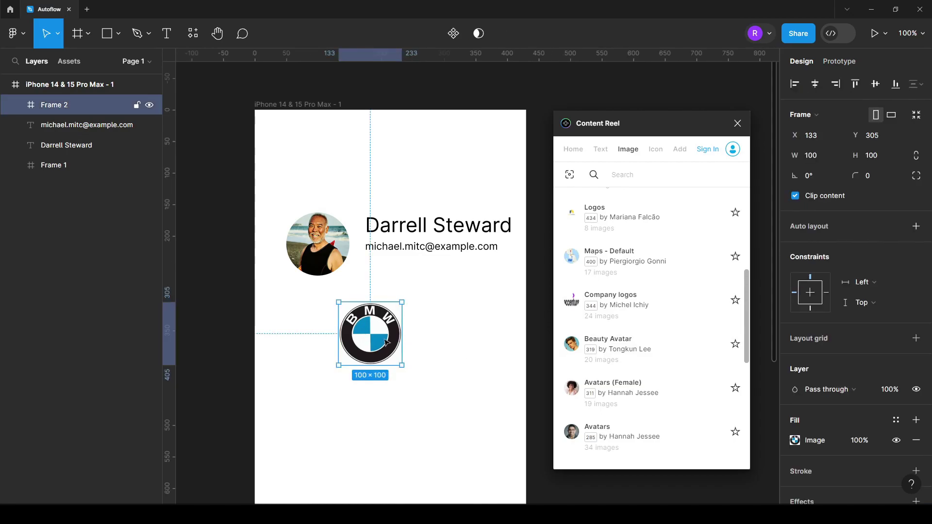
pyautogui.click(572, 345)
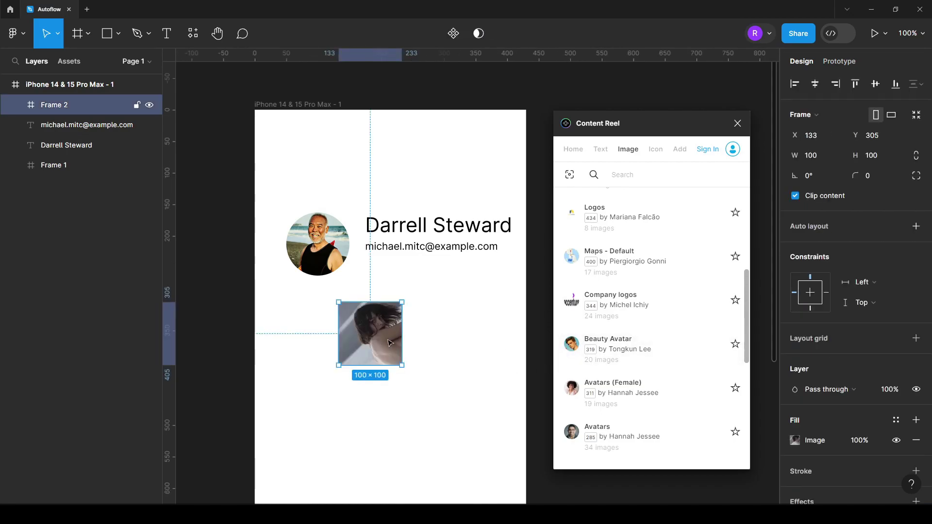
pyautogui.click(484, 351)
pyautogui.hotkey('ctrl', 'z')
pyautogui.click(447, 353)
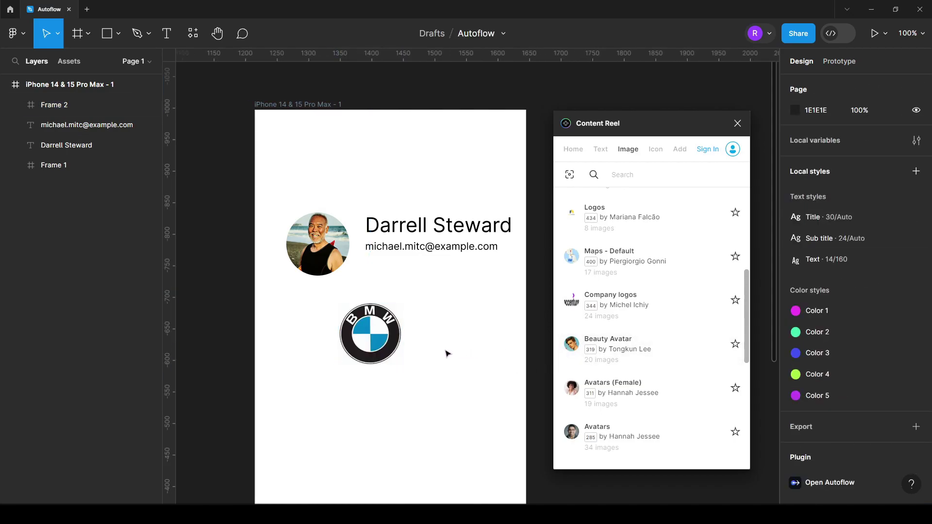
pyautogui.hotkey('ctrl', 'z')
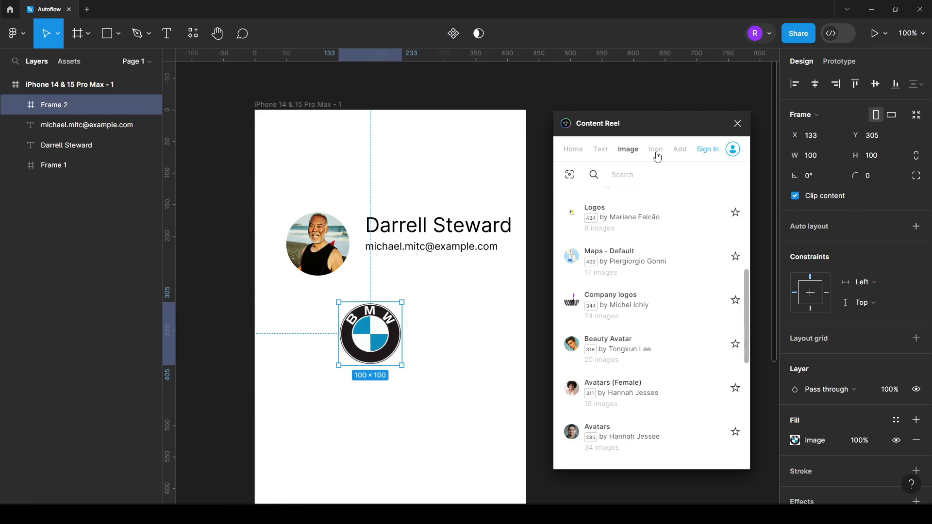
# Step: Delete the BMW logo frame and browse Fluent Icons - Filled in the Icon tab at size M
pyautogui.click(656, 150)
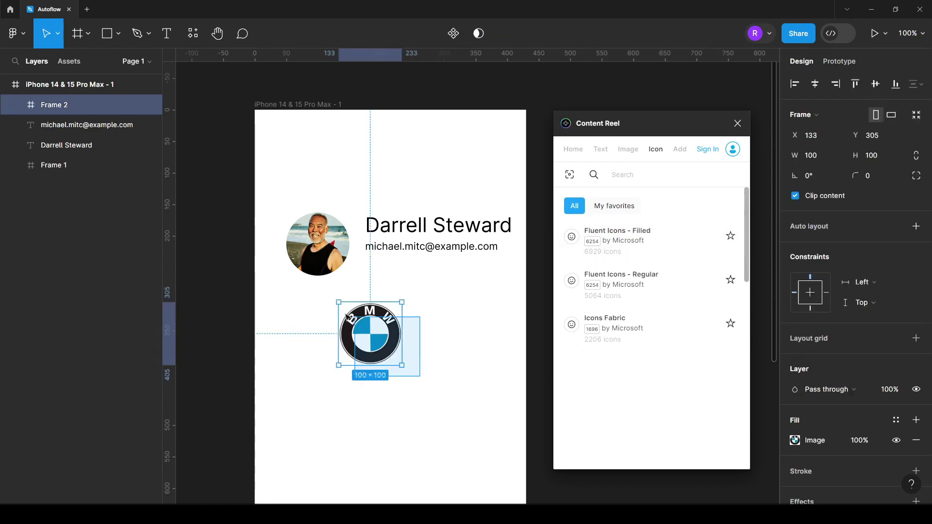
pyautogui.press('Delete')
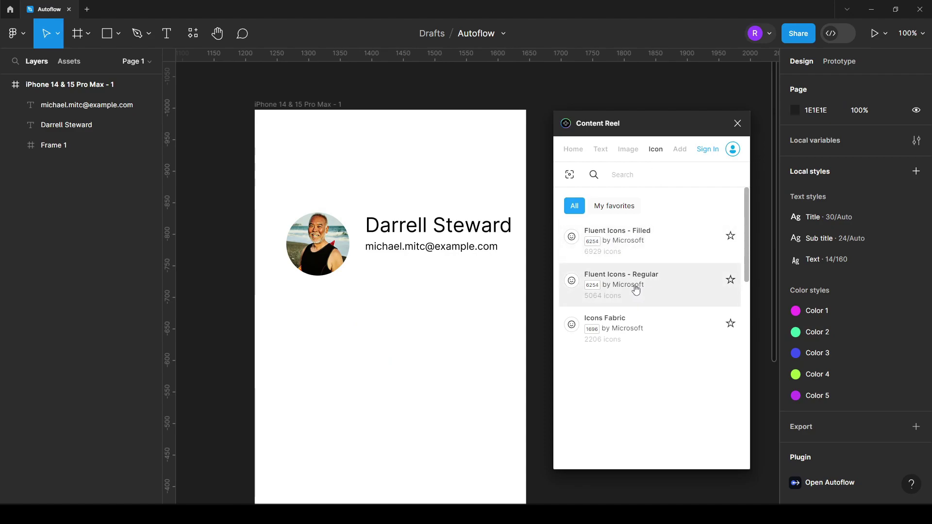
pyautogui.click(645, 246)
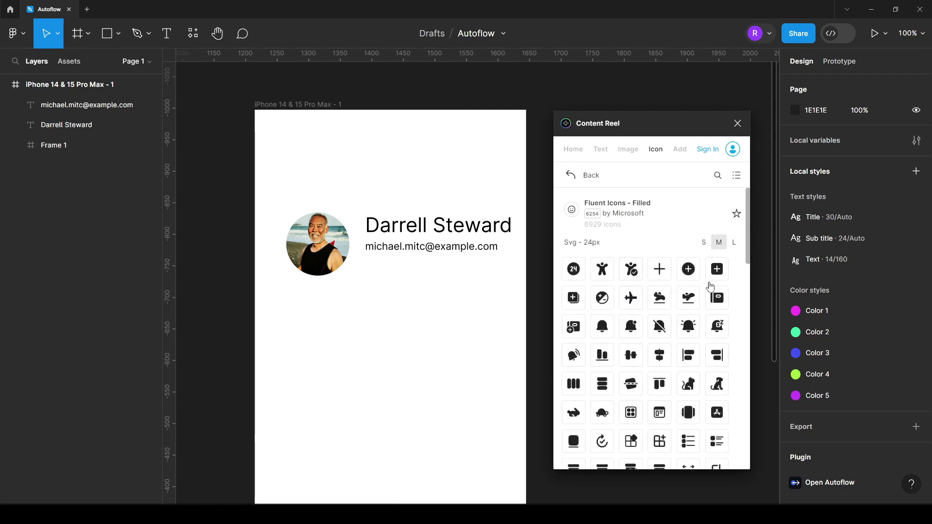
pyautogui.click(734, 243)
pyautogui.click(718, 243)
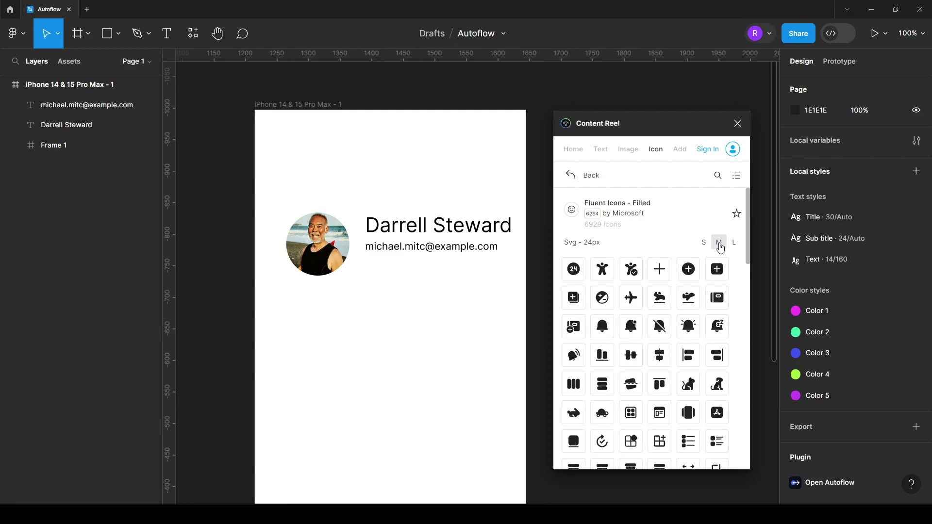
pyautogui.click(703, 242)
pyautogui.click(718, 242)
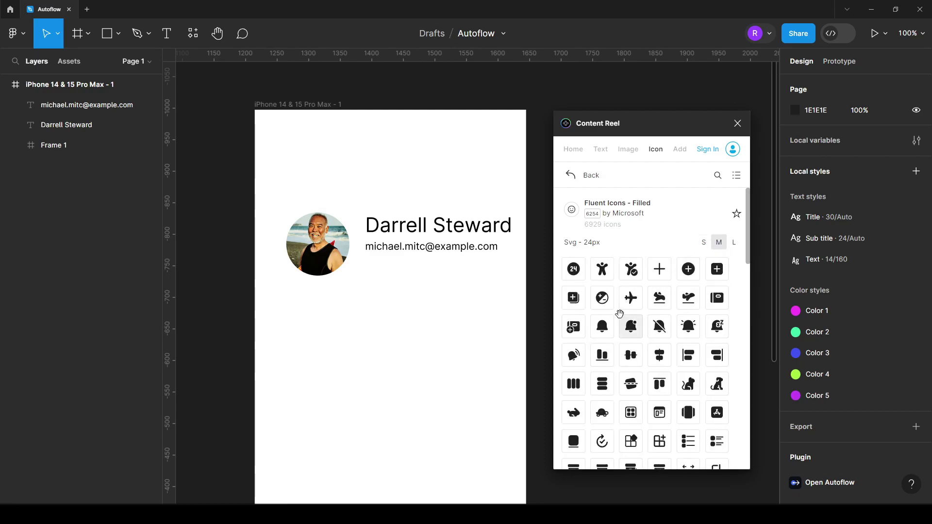
pyautogui.scroll(-2, 361, 318)
pyautogui.scroll(-2, 669, 381)
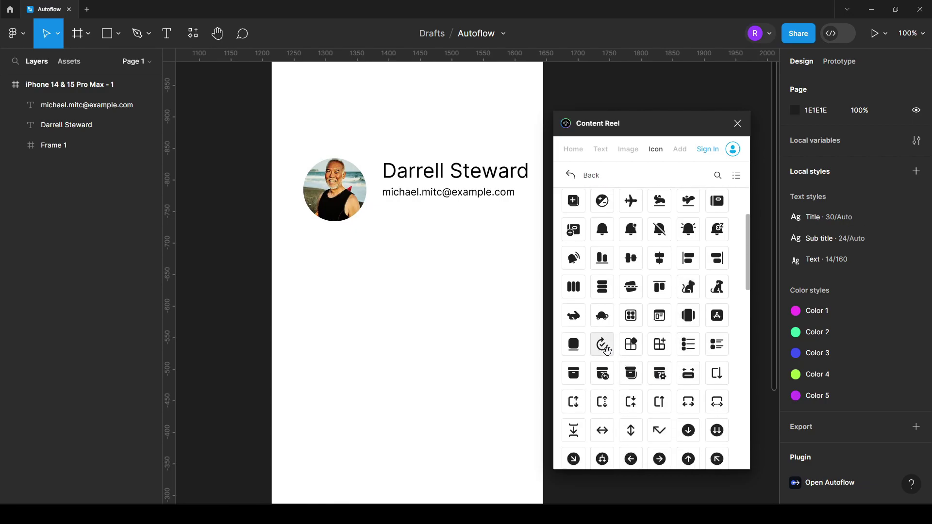
# Step: Drag the circular check icon into the phone frame at 32×32, by the avatar's top-right corner
pyautogui.moveTo(602, 345); pyautogui.dragTo(396, 307)
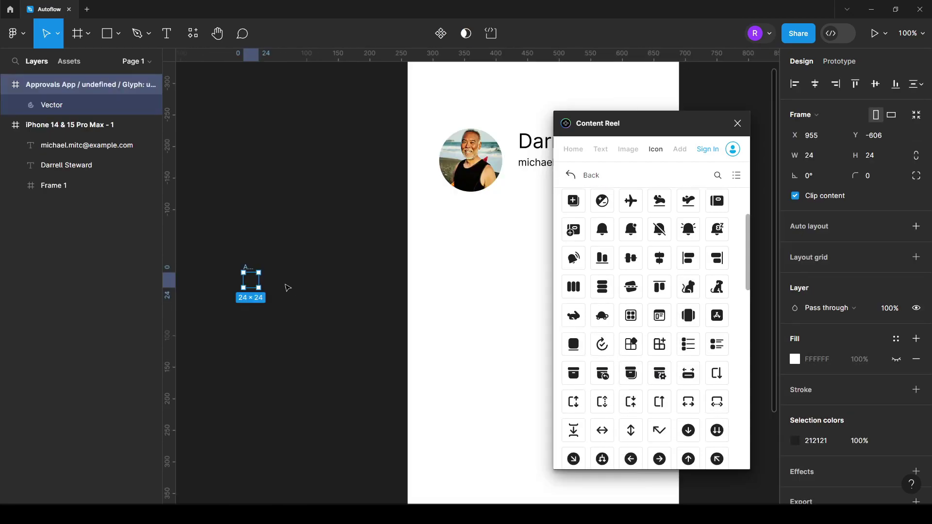
pyautogui.moveTo(253, 280); pyautogui.dragTo(473, 260)
pyautogui.hscroll(5, 437, 298)
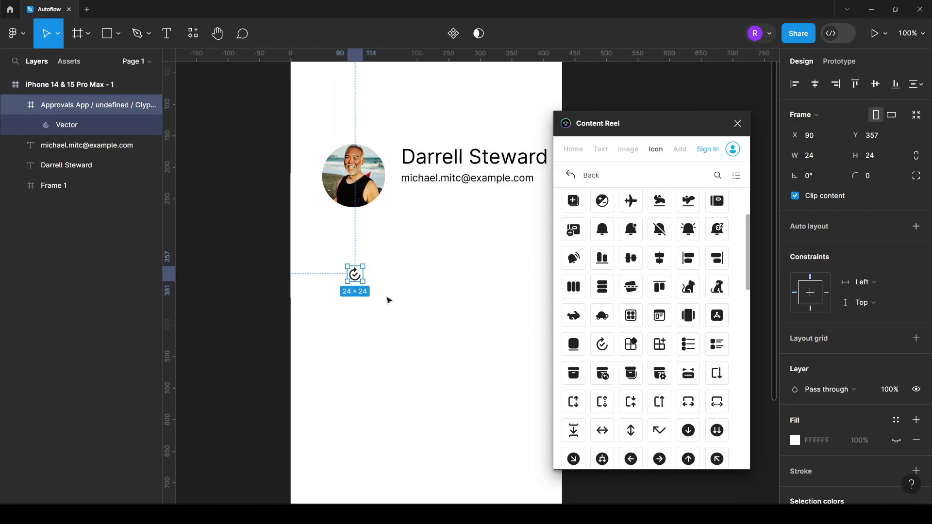
pyautogui.moveTo(360, 280); pyautogui.dragTo(499, 302)
pyautogui.doubleClick(395, 321)
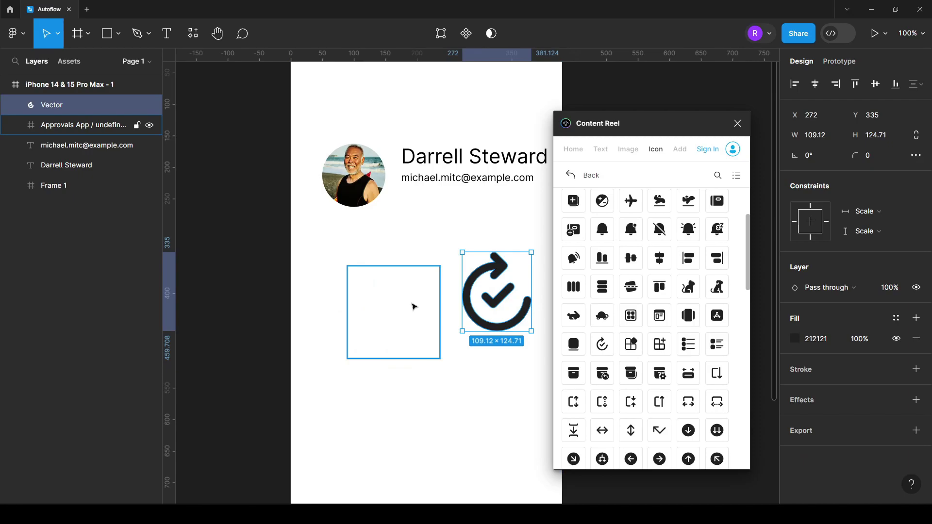
pyautogui.hotkey('ctrl', 'z')
pyautogui.hotkey('ctrl', 'z')
pyautogui.hotkey('ctrl', 'z')
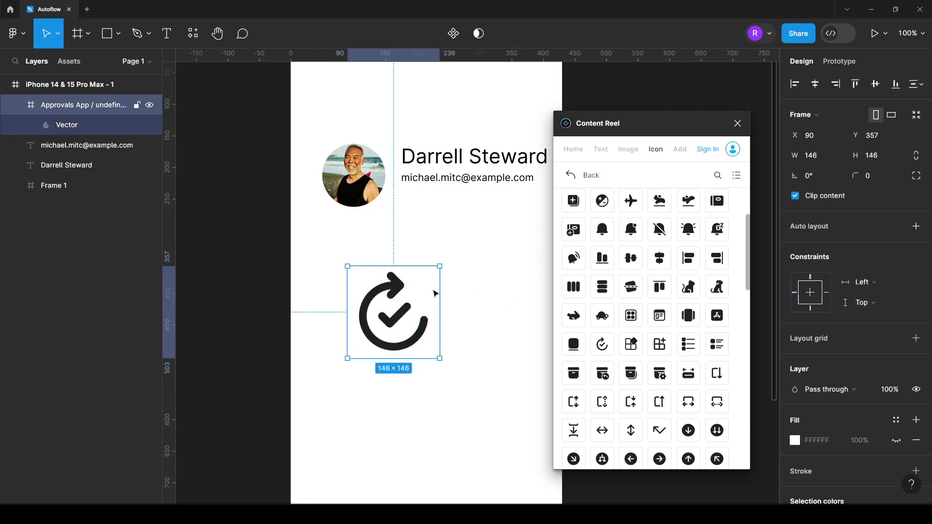
pyautogui.hotkey('ctrl', 'z')
pyautogui.hotkey('ctrl', 'z')
pyautogui.moveTo(334, 300); pyautogui.dragTo(361, 168)
# Step: Select both the name and email lines and shift them left, closer to the avatar
pyautogui.click(410, 304)
pyautogui.scroll(2, 395, 328)
pyautogui.click(391, 233)
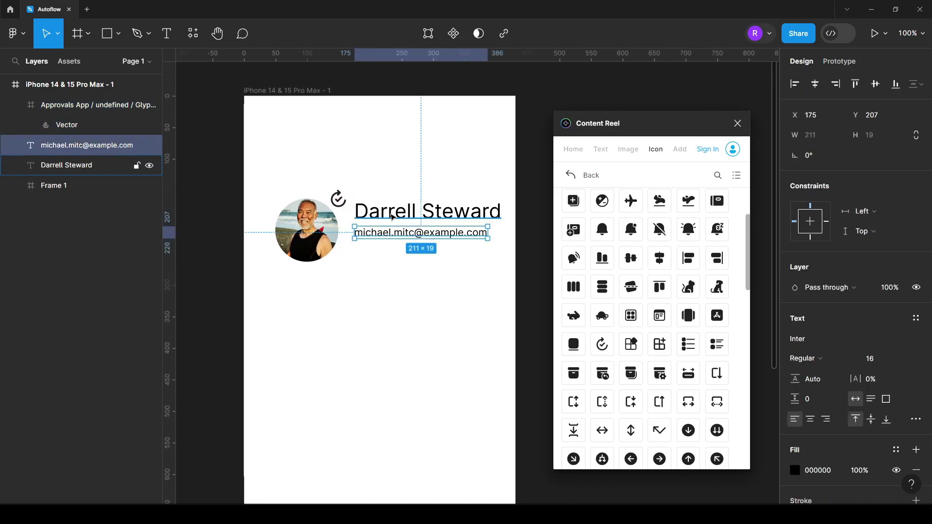
pyautogui.keyDown('shift'); pyautogui.click(393, 213); pyautogui.keyUp('shift')
pyautogui.moveTo(394, 213); pyautogui.dragTo(387, 235)
pyautogui.press('Escape')
# Step: Replace the name with 'Cool name goes', then undo to restore the generated full name
pyautogui.doubleClick(378, 237)
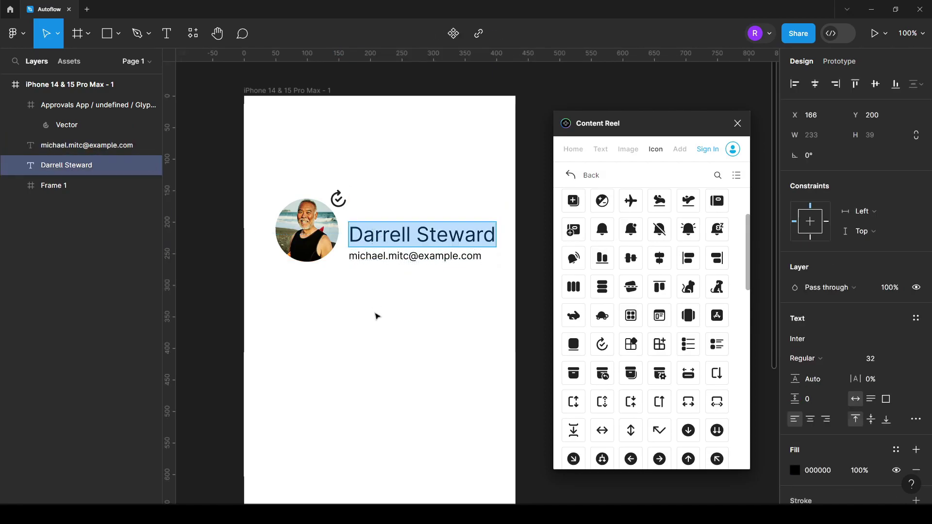
pyautogui.press('Escape')
pyautogui.doubleClick(391, 238)
pyautogui.write('Cool name goes')
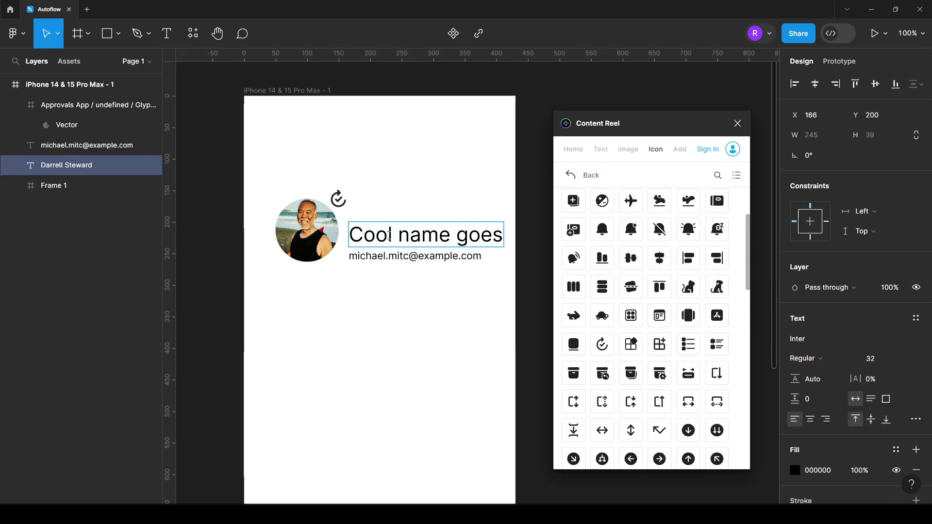
pyautogui.press('Escape')
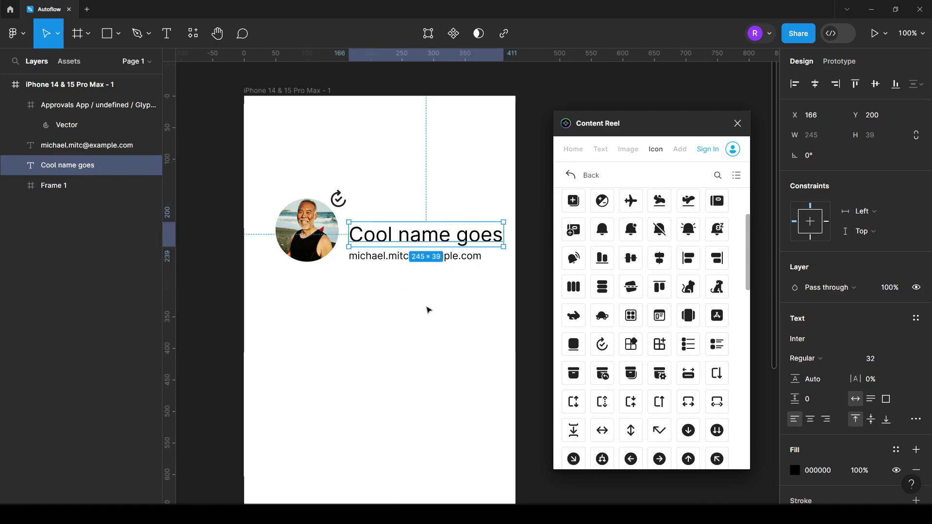
pyautogui.click(430, 303)
pyautogui.hotkey('ctrl', 'z')
pyautogui.hotkey('ctrl', 'z')
pyautogui.hotkey('ctrl', 'z')
pyautogui.hotkey('ctrl', 'z')
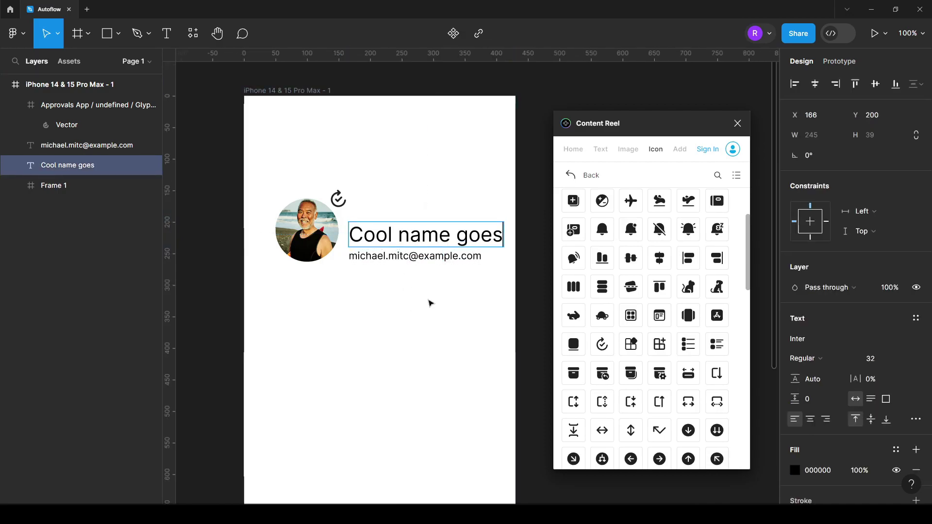
pyautogui.moveTo(405, 300); pyautogui.dragTo(412, 303)
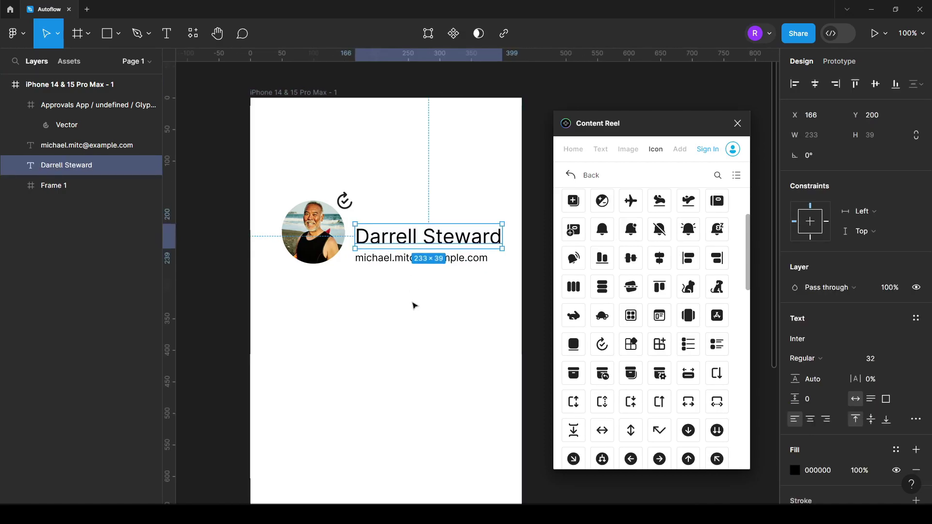
# Step: Visit the Add tab, box-select then deselect the avatar card, and return to Content Reel's Home favourites
pyautogui.click(680, 149)
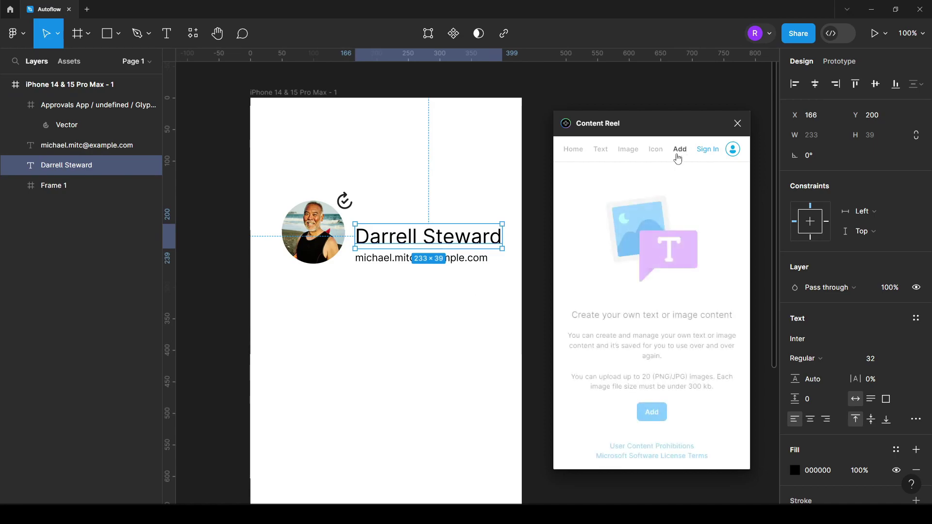
pyautogui.click(429, 324)
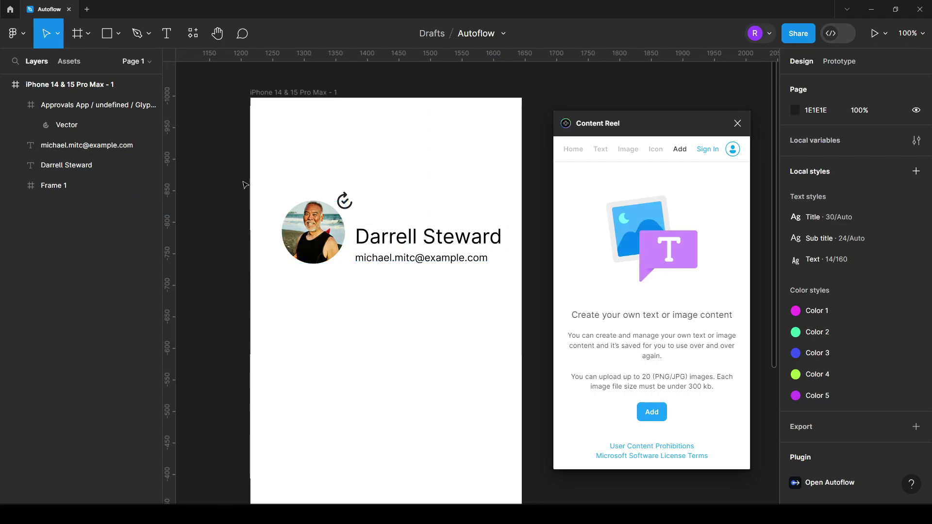
pyautogui.moveTo(242, 171); pyautogui.dragTo(526, 293)
pyautogui.click(534, 290)
pyautogui.moveTo(238, 172); pyautogui.dragTo(510, 302)
pyautogui.click(511, 301)
pyautogui.click(571, 151)
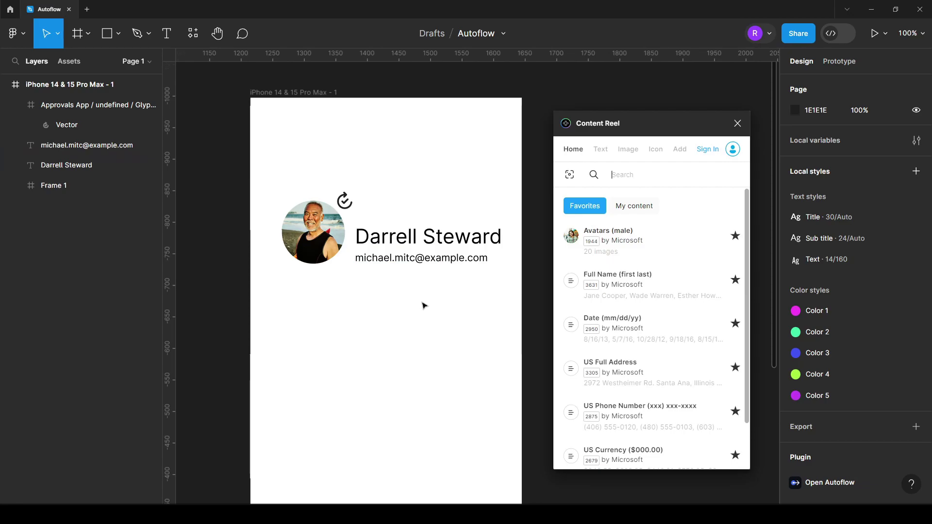
pyautogui.moveTo(610, 126); pyautogui.dragTo(586, 113)
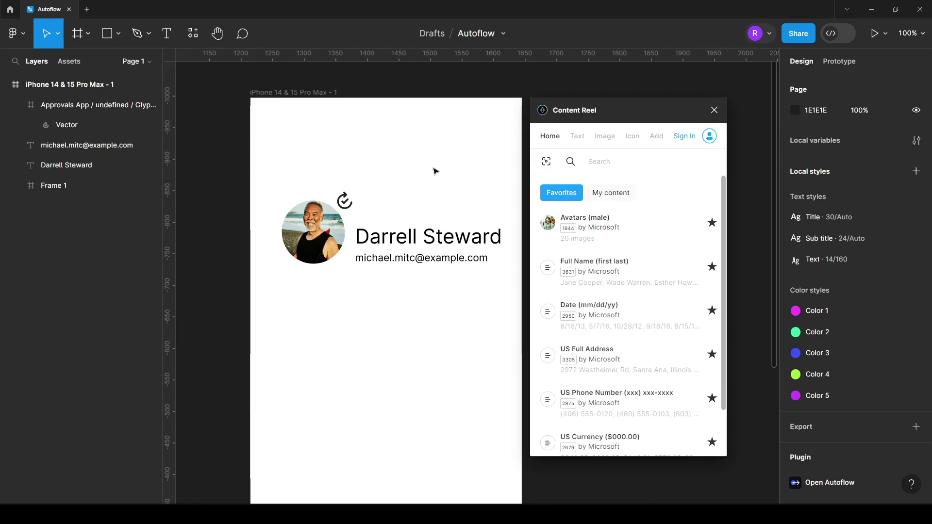
pyautogui.hscroll(1, 435, 170)
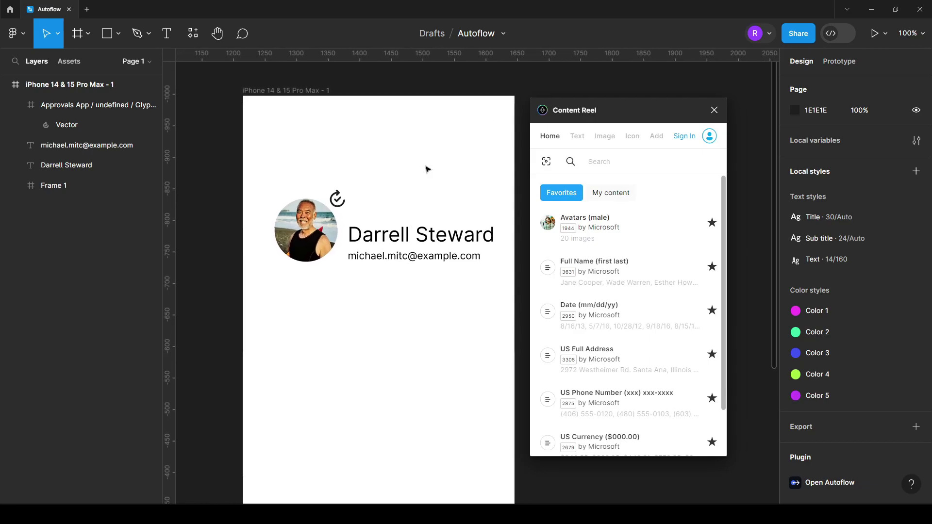